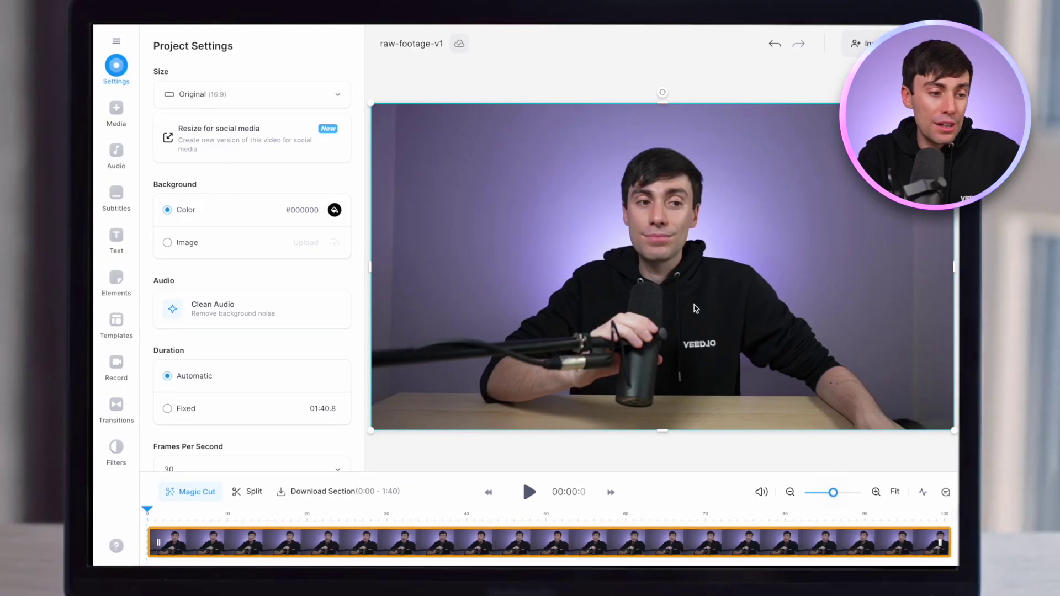
Bring up the video size presets in the new project's settings.
left_click(251, 94)
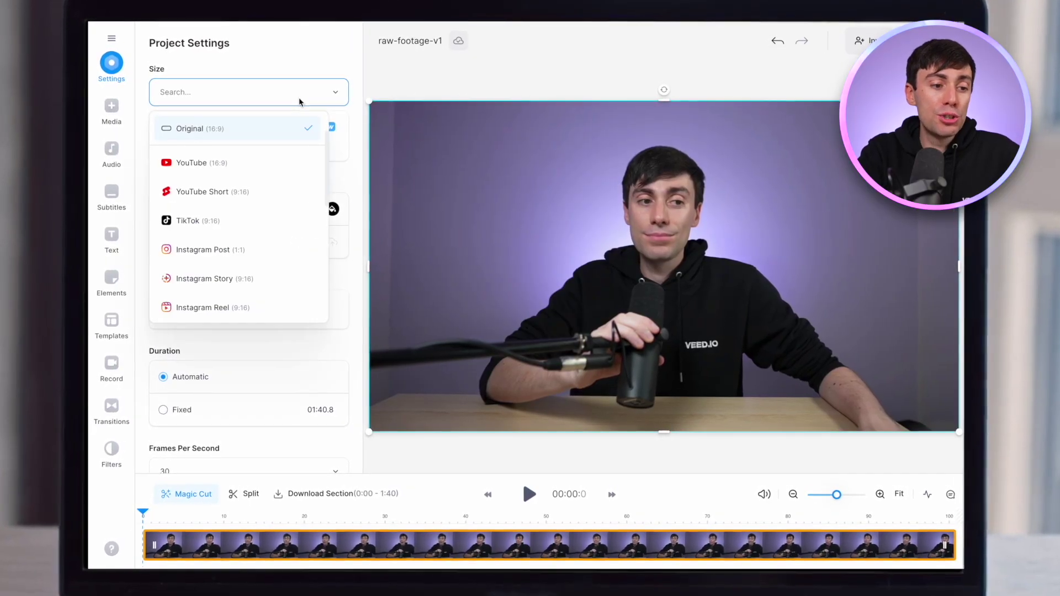
Set the project size to YouTube Short (9:16) and select the footage clip for editing.
left_click(260, 192)
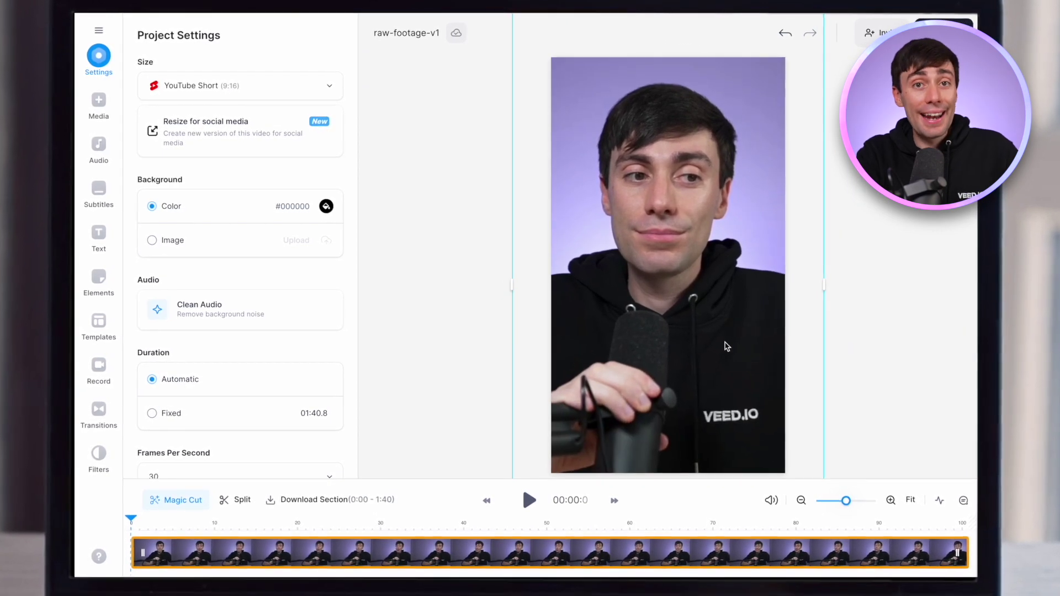
left_click(520, 553)
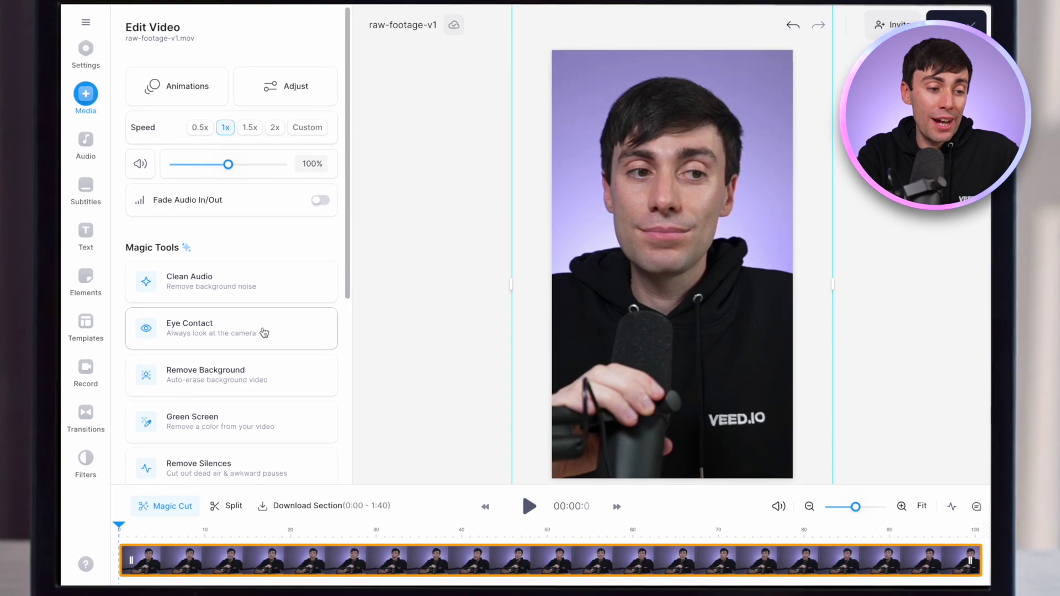
Turn on Eye Contact, Clean Audio and Remove Background for the presenter clip, previewing the result.
left_click(270, 331)
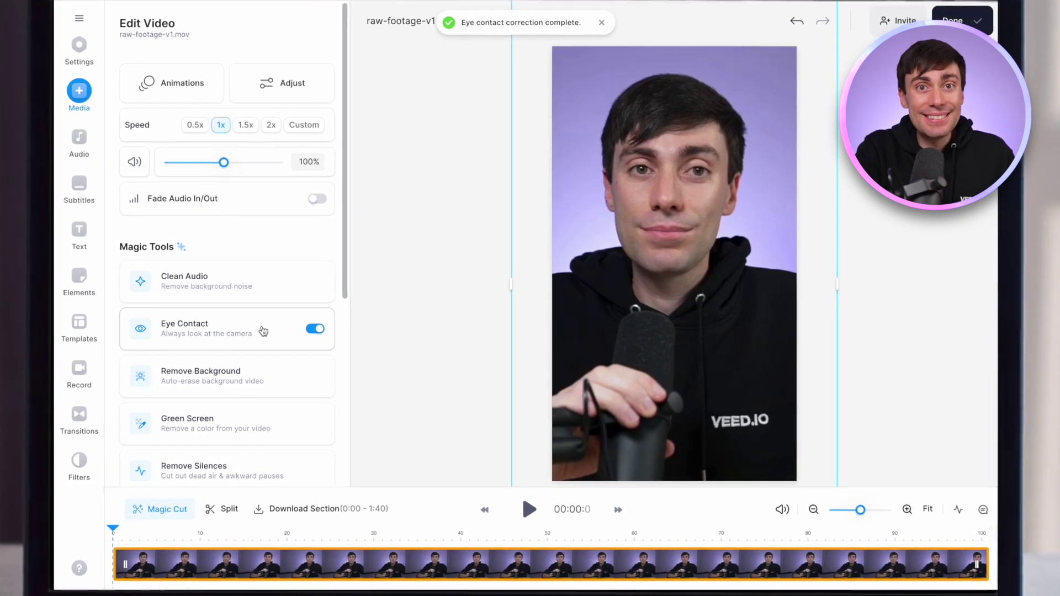
key("space")
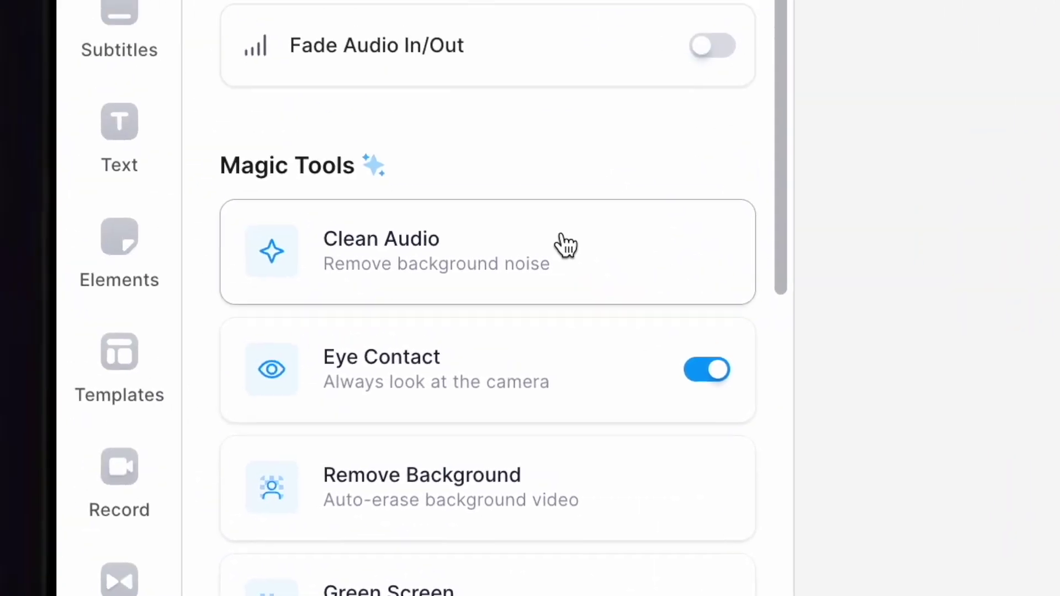
left_click(563, 243)
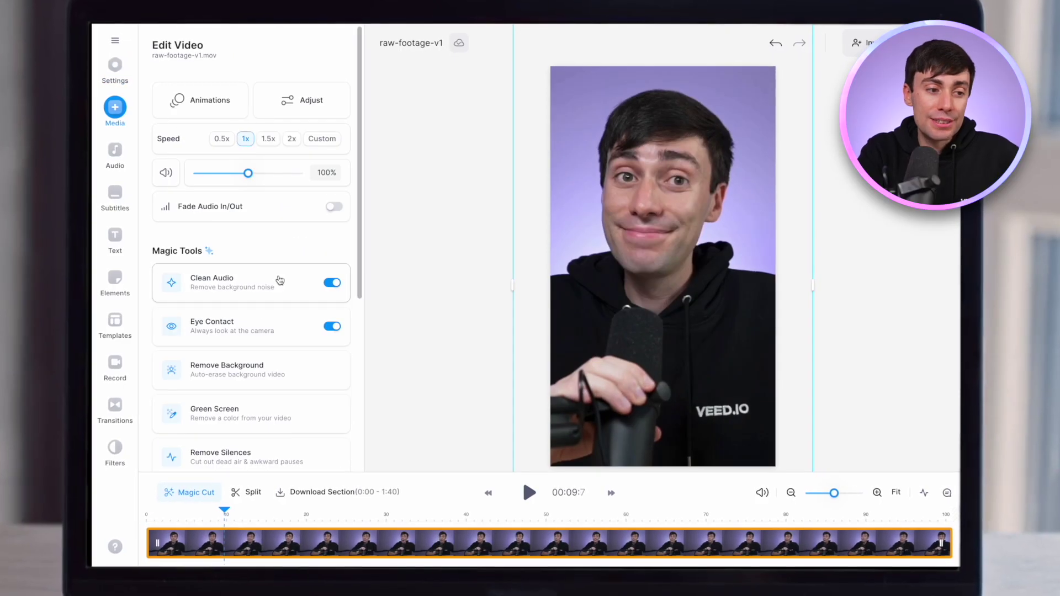
left_click(284, 374)
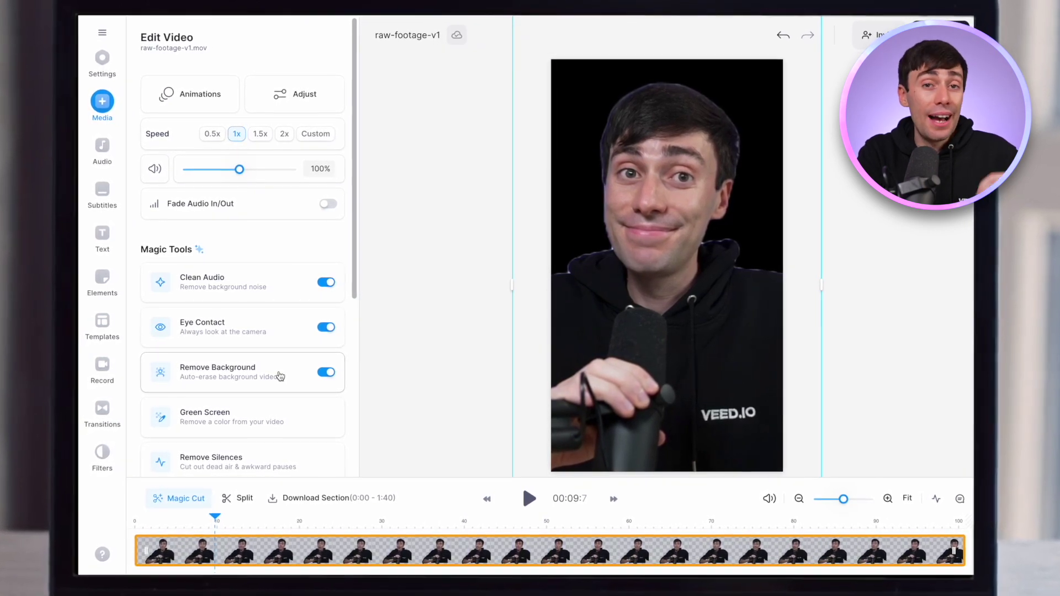
scroll(323, 230, "down", 3)
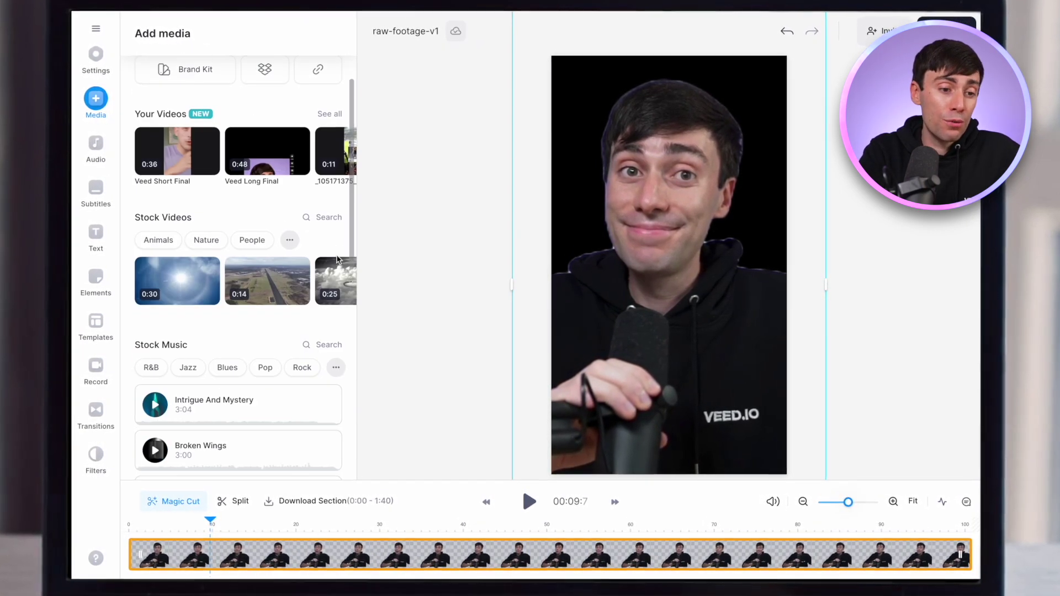
Add the 0:18 'time travel' stock clip at 0:00 beneath the presenter, preview it, and apply Magic Cut.
left_click(328, 216)
type("time travel")
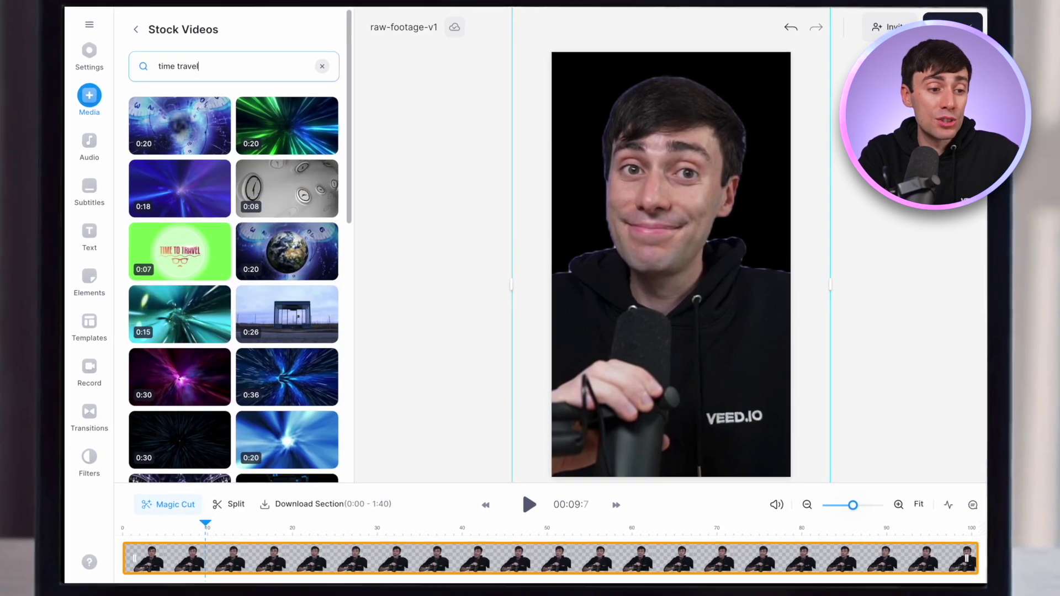
left_click(196, 191)
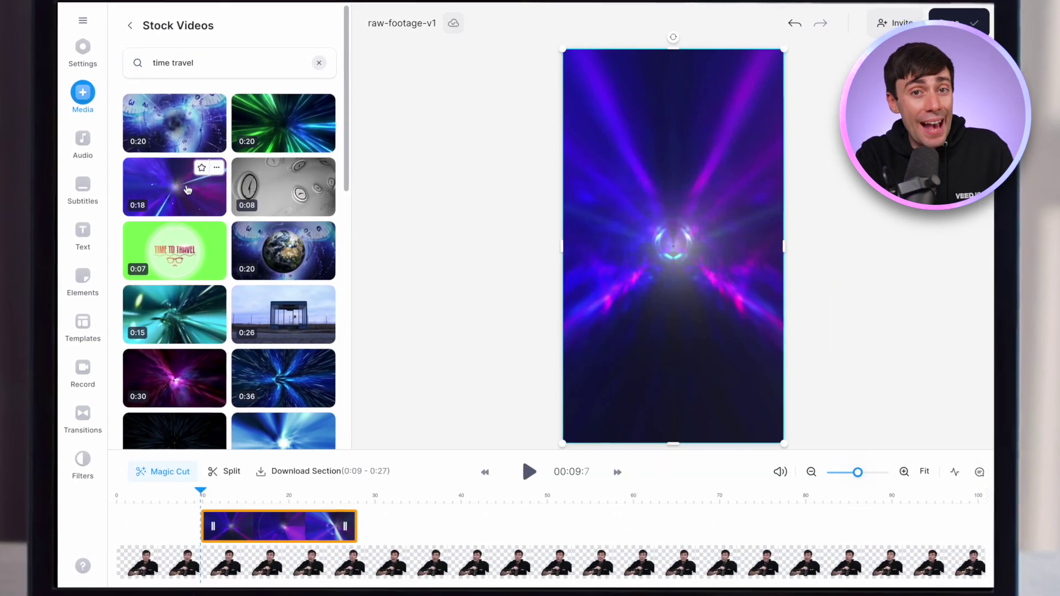
left_click(288, 526)
left_click_drag(286, 523, 195, 566)
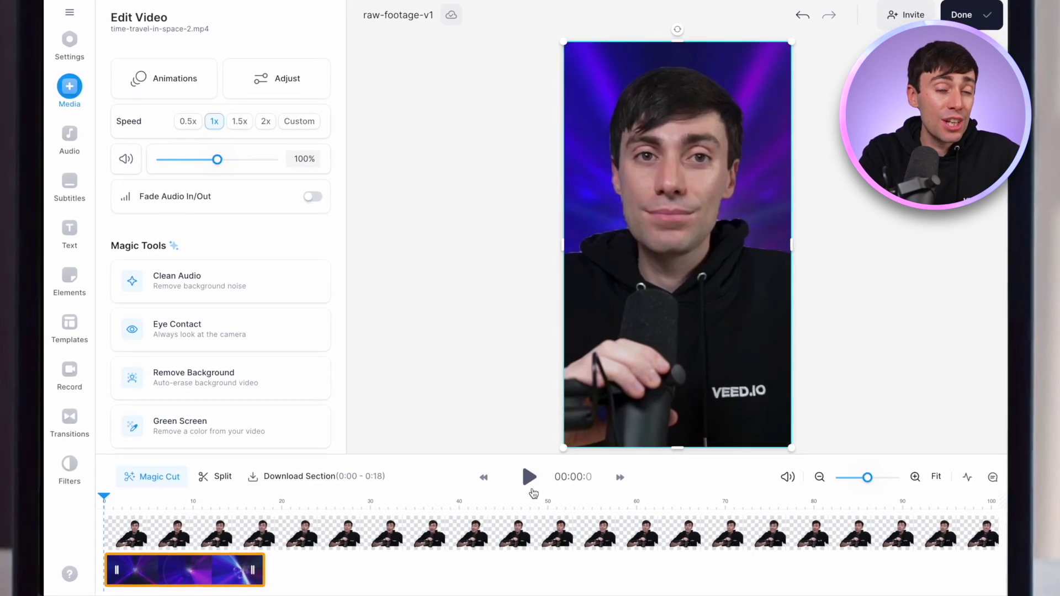
left_click(528, 476)
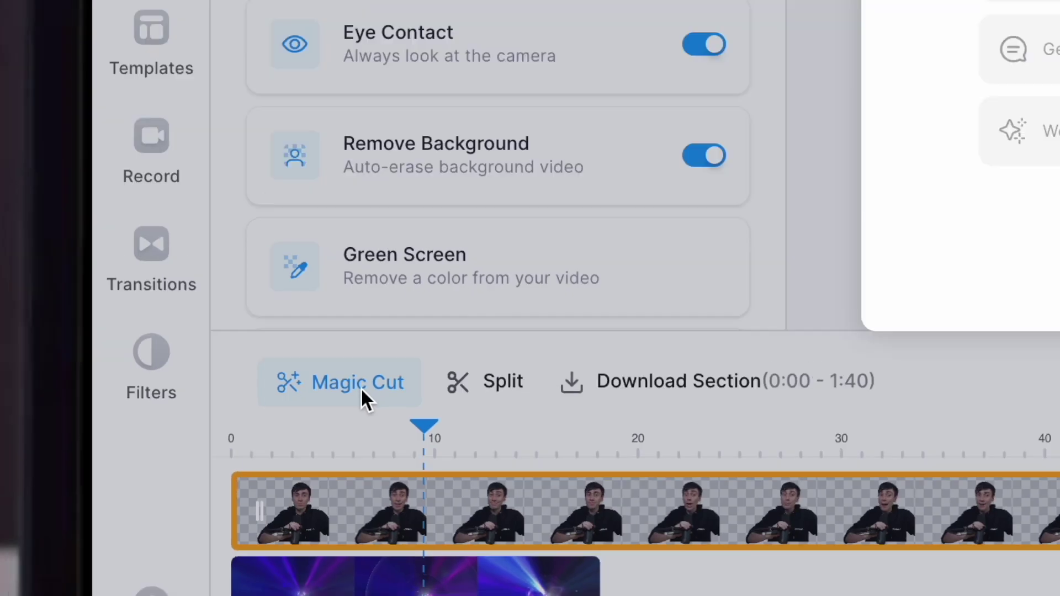
left_click(361, 390)
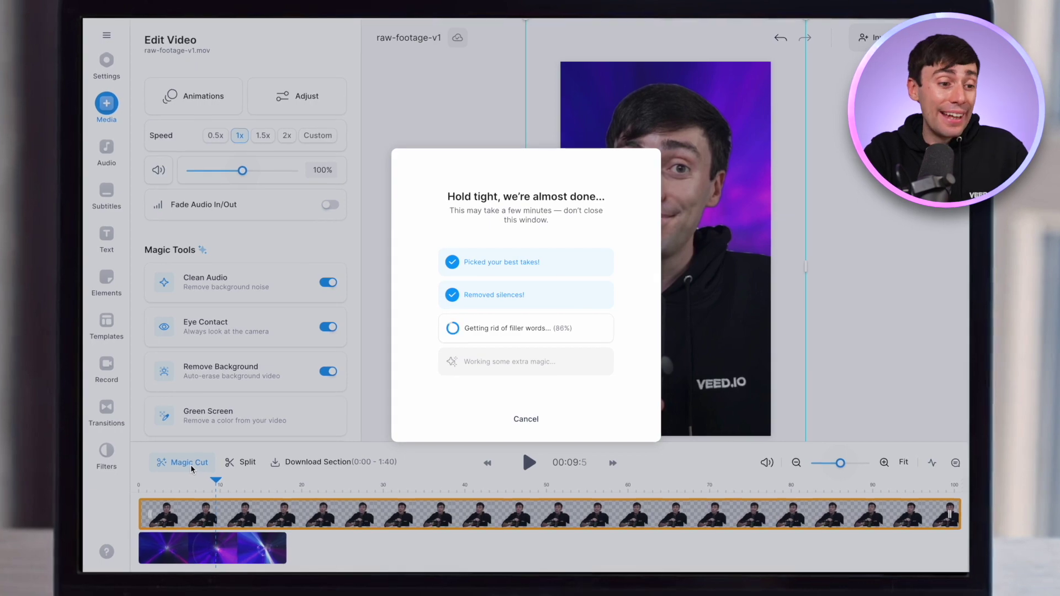
Preview the trimmed video, then add the World War plane stock clip and nudge it slightly later.
key("space")
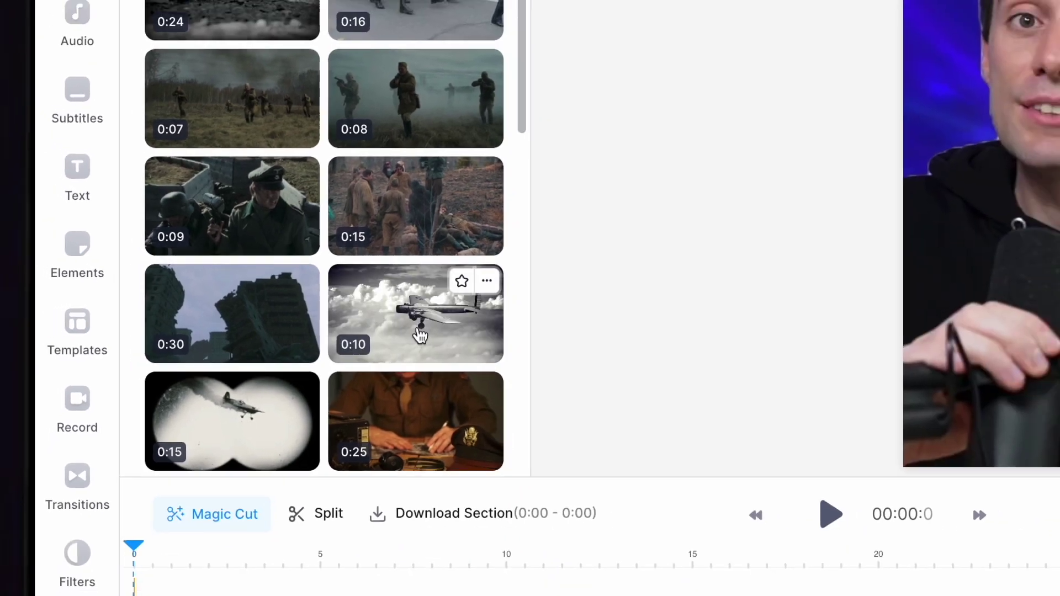
left_click(580, 557)
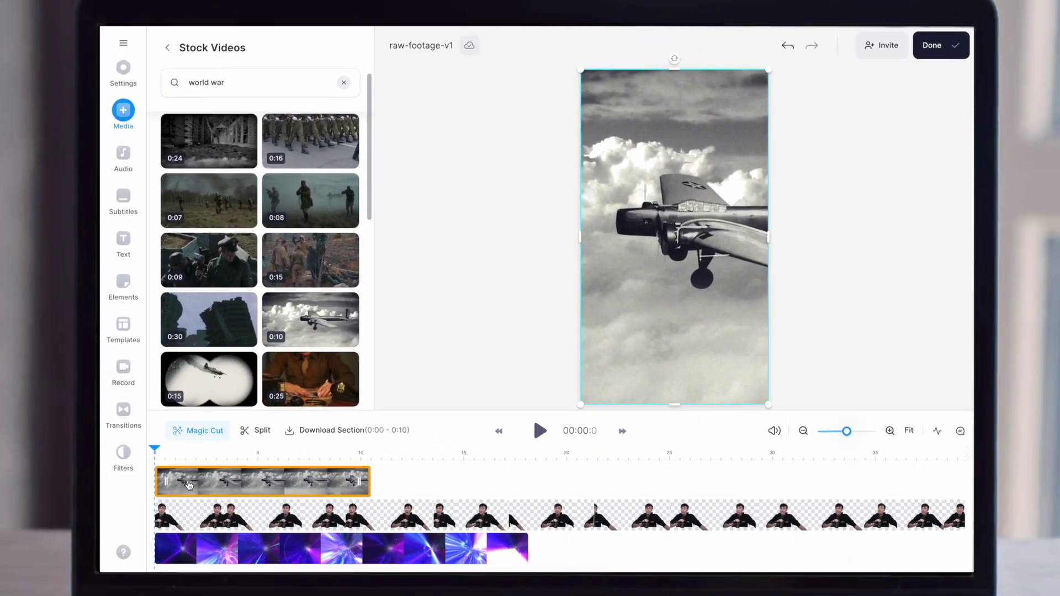
left_click_drag(212, 486, 229, 487)
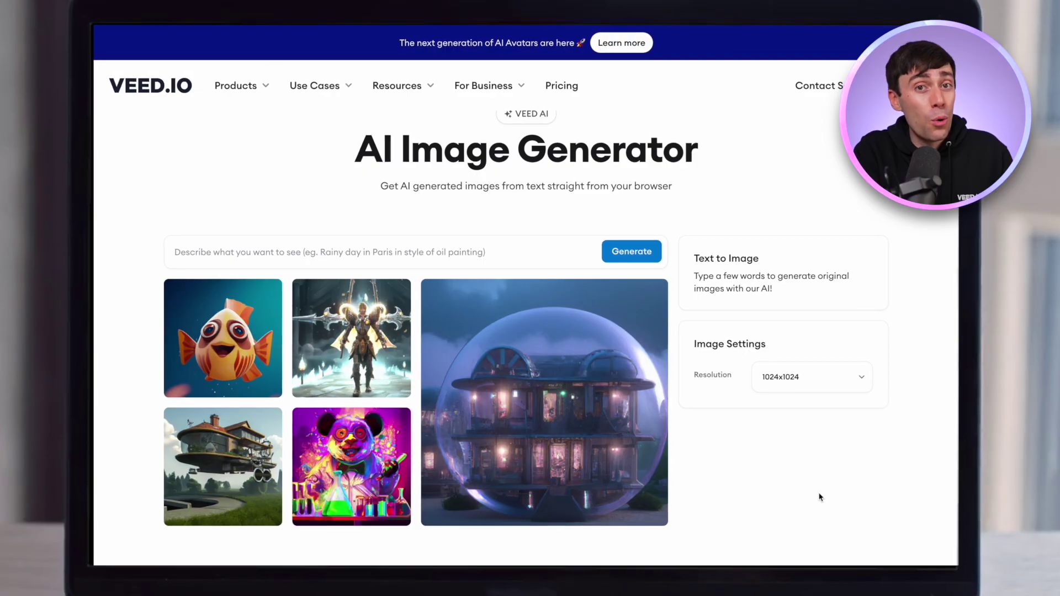
Generate an image from the prompt 'yellow world war plane'.
left_click(455, 247)
type("yellow world war plane")
key("Return")
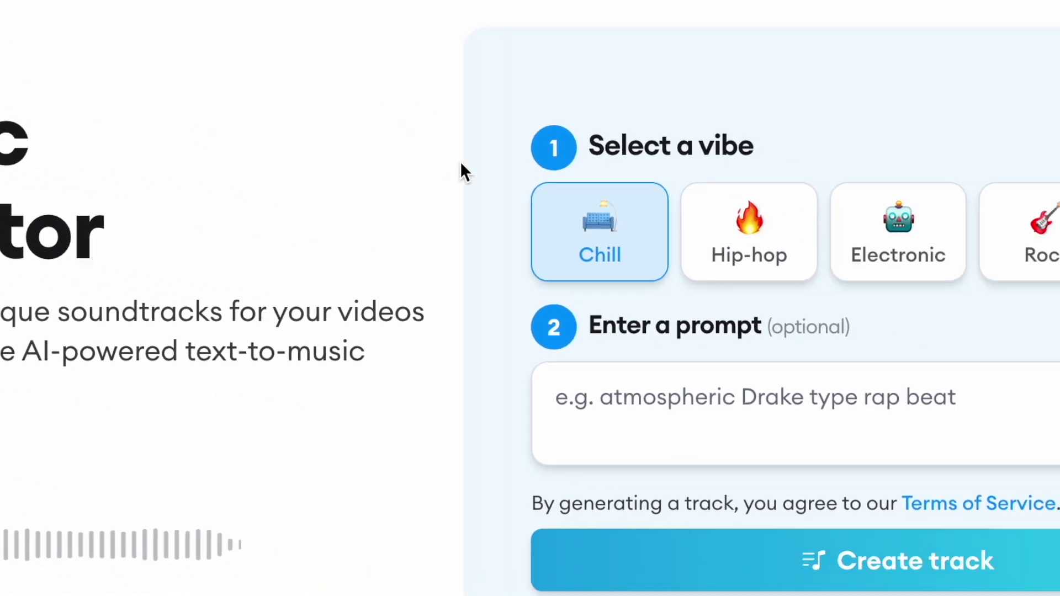
left_click(519, 211)
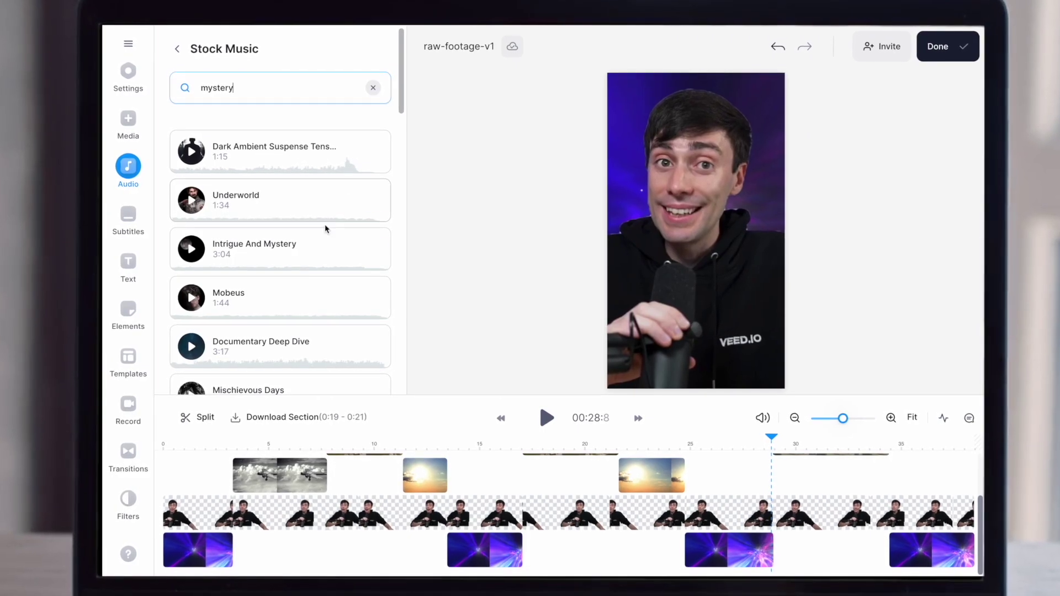
Add the Intrigue And Mystery stock track as background music for the whole video.
left_click(374, 249)
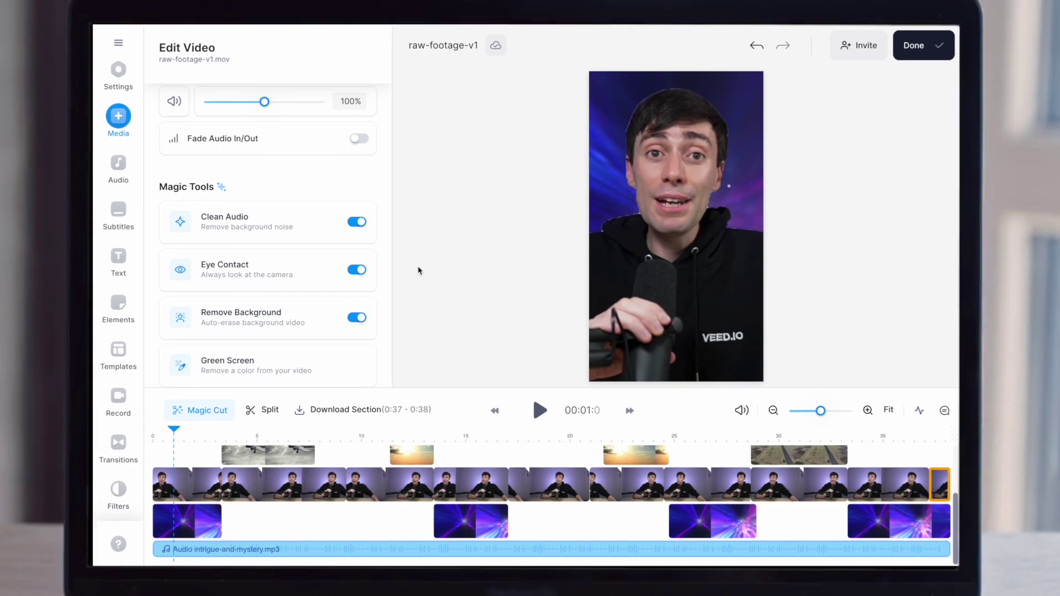
left_click(116, 212)
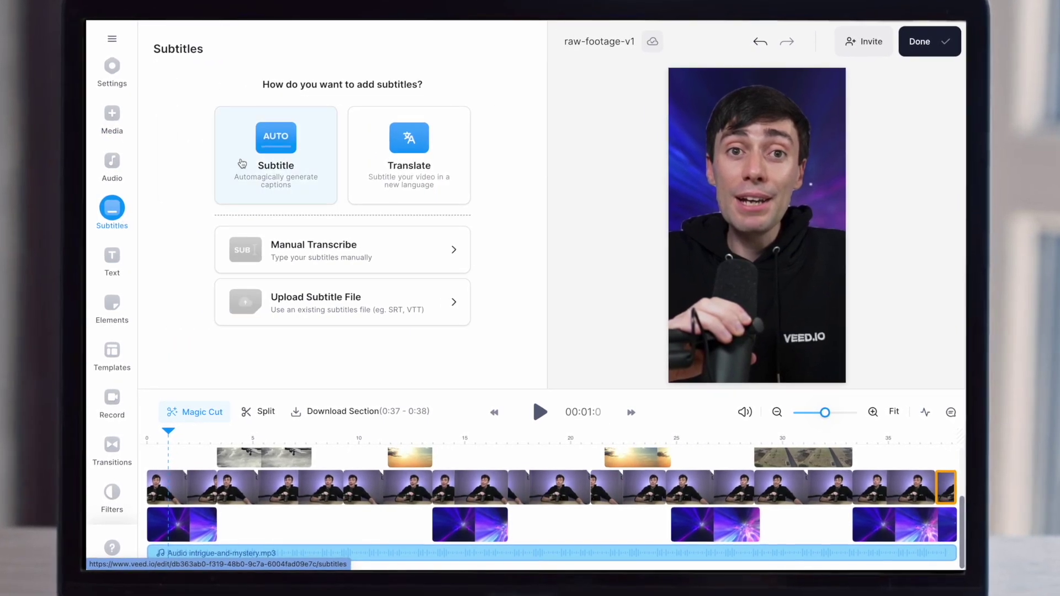
Generate automatic subtitles from the speech.
left_click(275, 146)
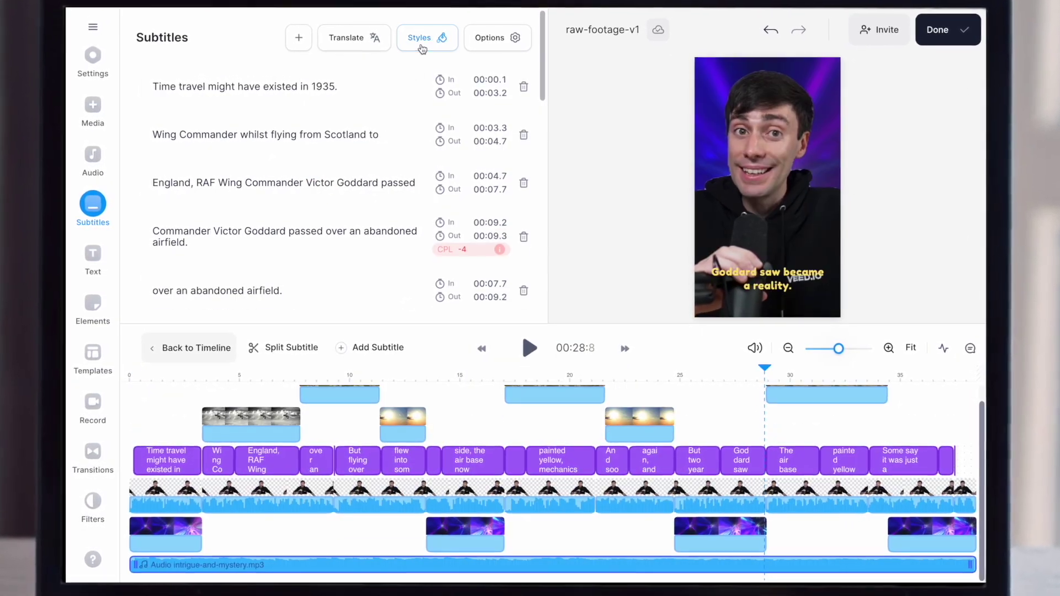
left_click(420, 41)
scroll(386, 166, "right", 3)
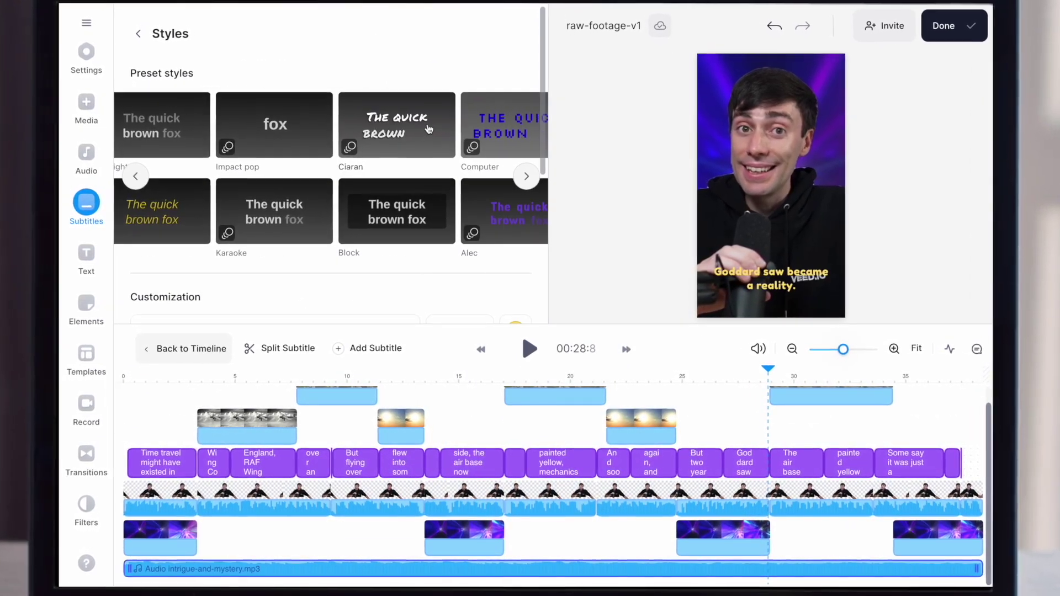
scroll(392, 184, "down", 3)
Change the subtitle font to Abril Fatface and bring up the size options.
left_click(391, 184)
left_click(176, 271)
left_click(458, 175)
scroll(460, 339, "down", 2)
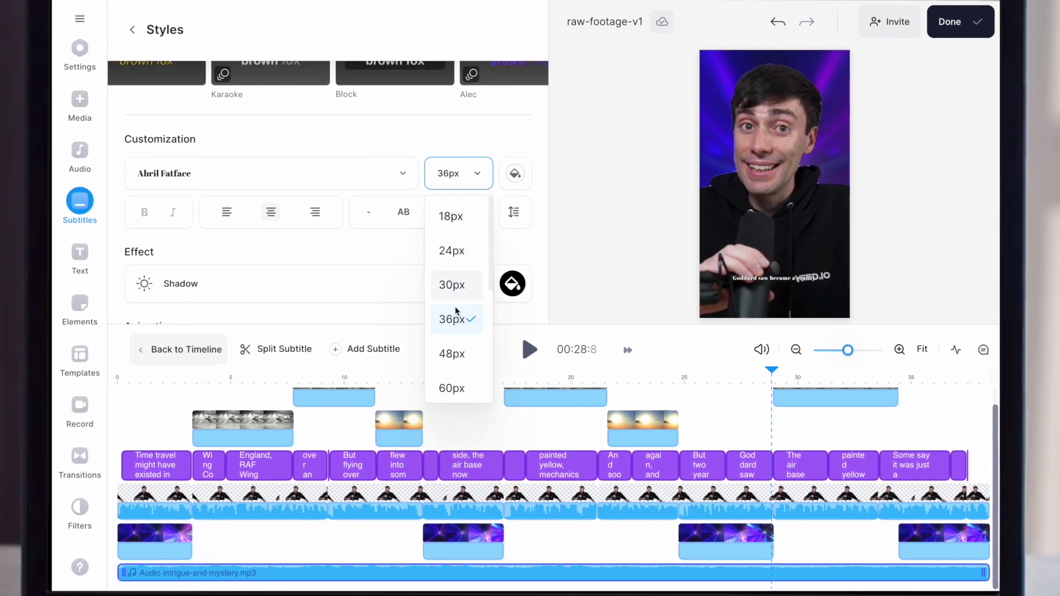
left_click(956, 15)
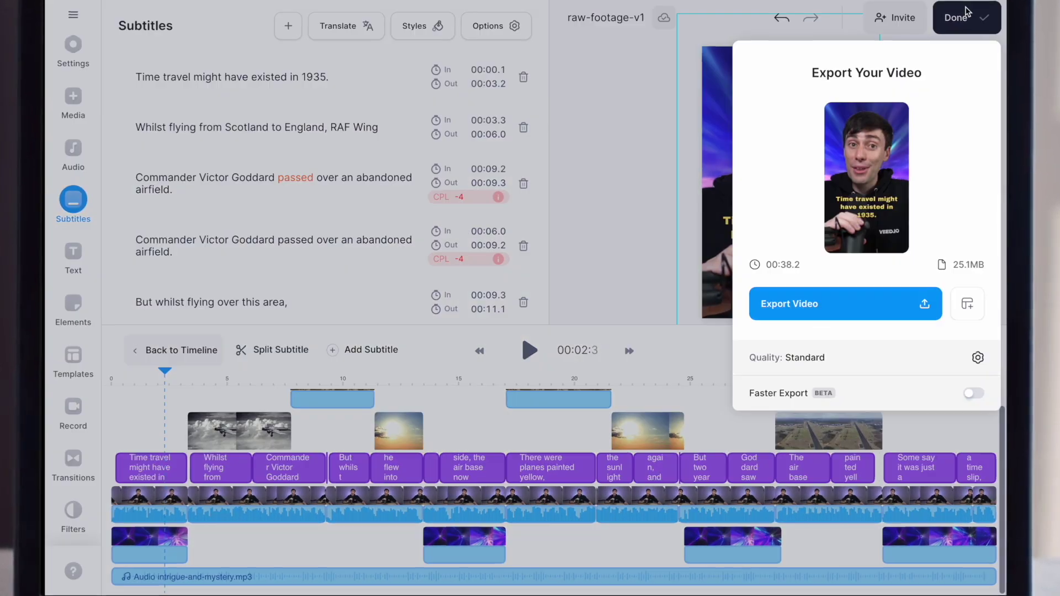